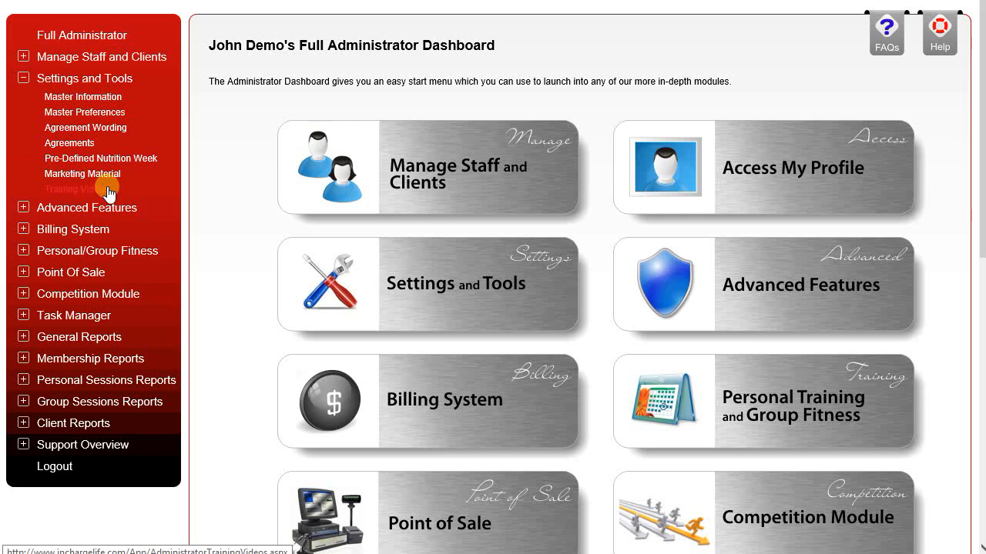
Step: Open the Membership Agreement wording template and examine its merge fields, client details table and agreement clauses
left_click(69, 131)
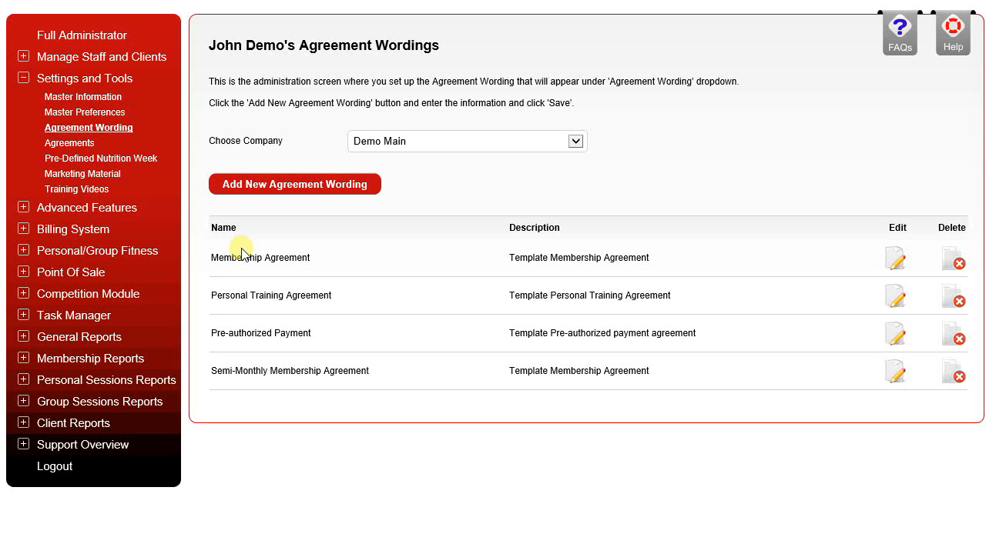
left_click(897, 262)
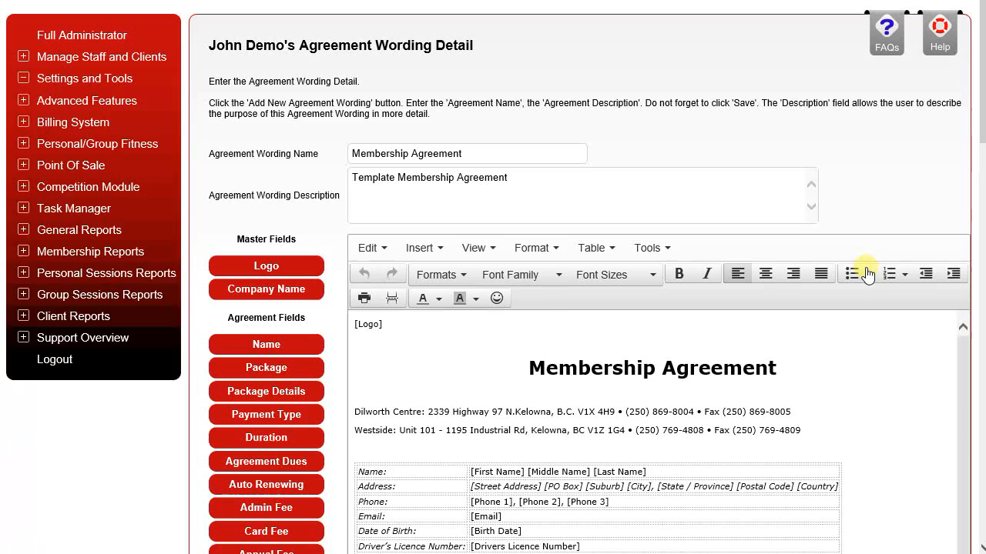
scroll(528, 274, "down", 3)
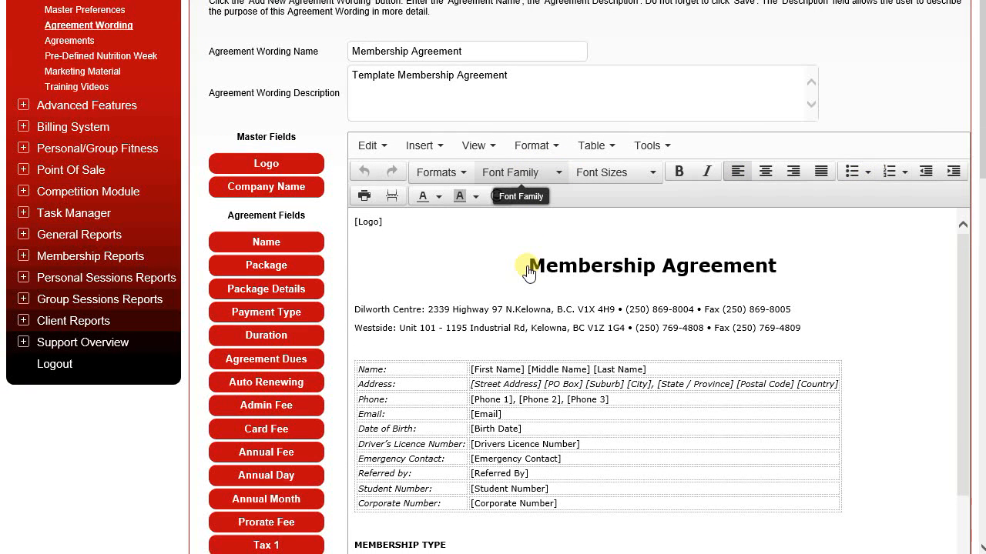
scroll(528, 274, "down", 3)
scroll(590, 259, "up", 3)
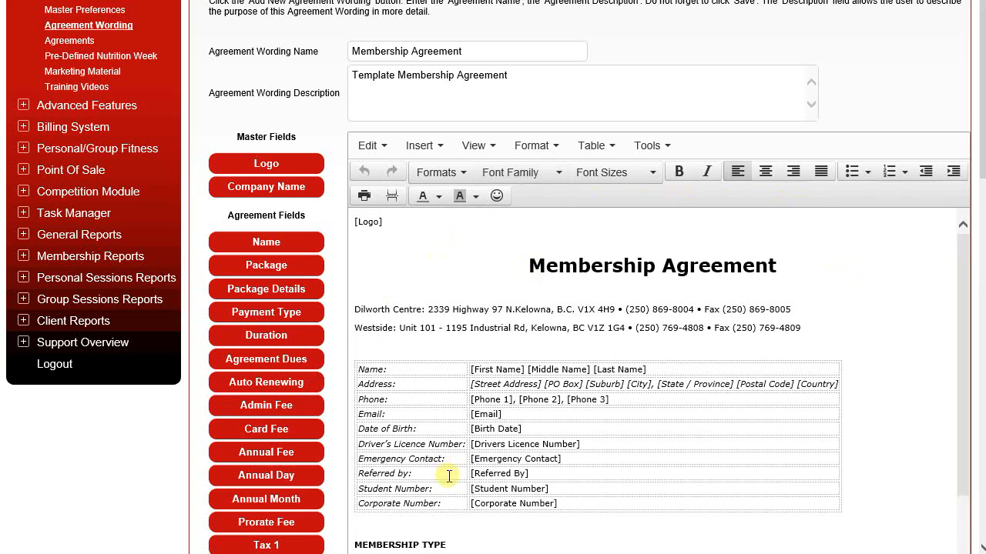
left_click_drag(983, 151, 984, 216)
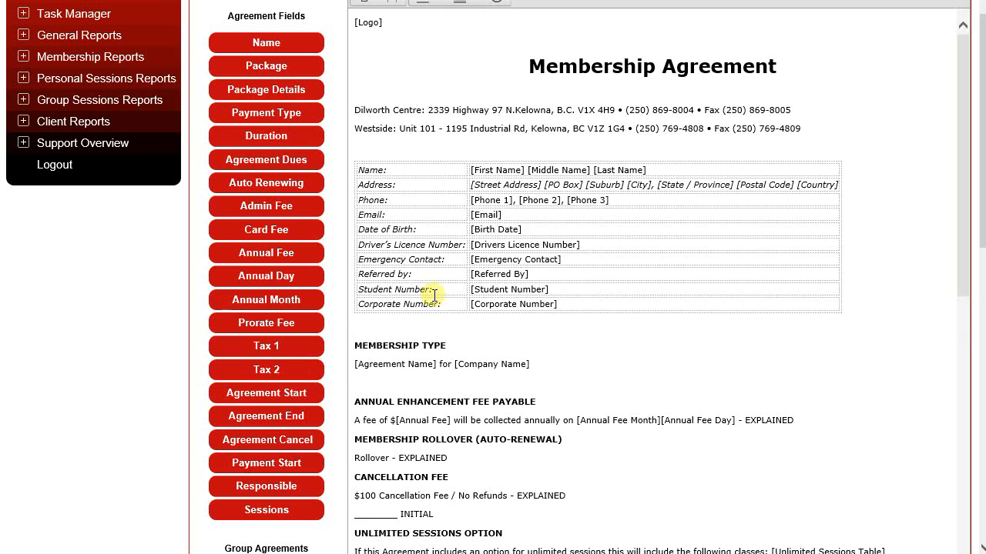
scroll(435, 289, "down", 3)
scroll(423, 231, "down", 3)
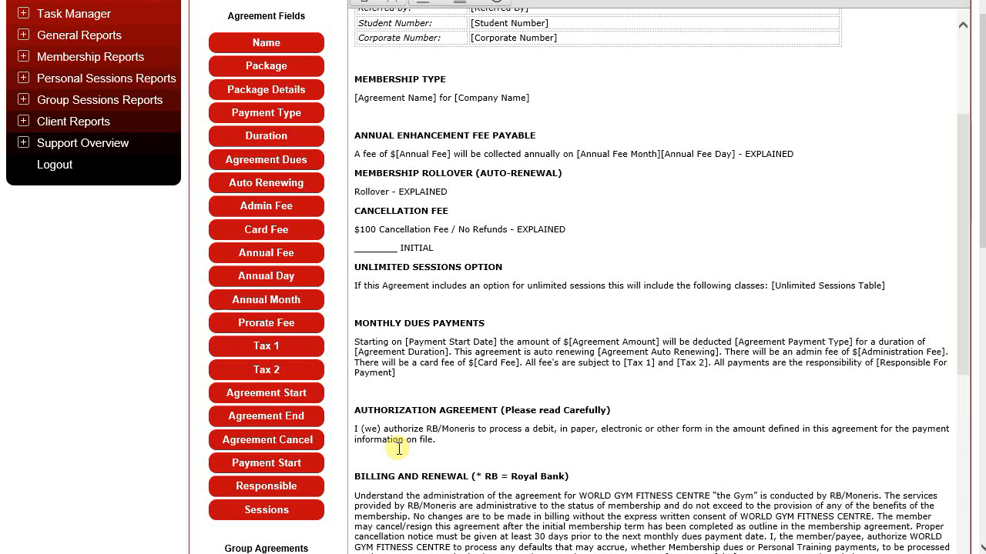
scroll(403, 446, "up", 8)
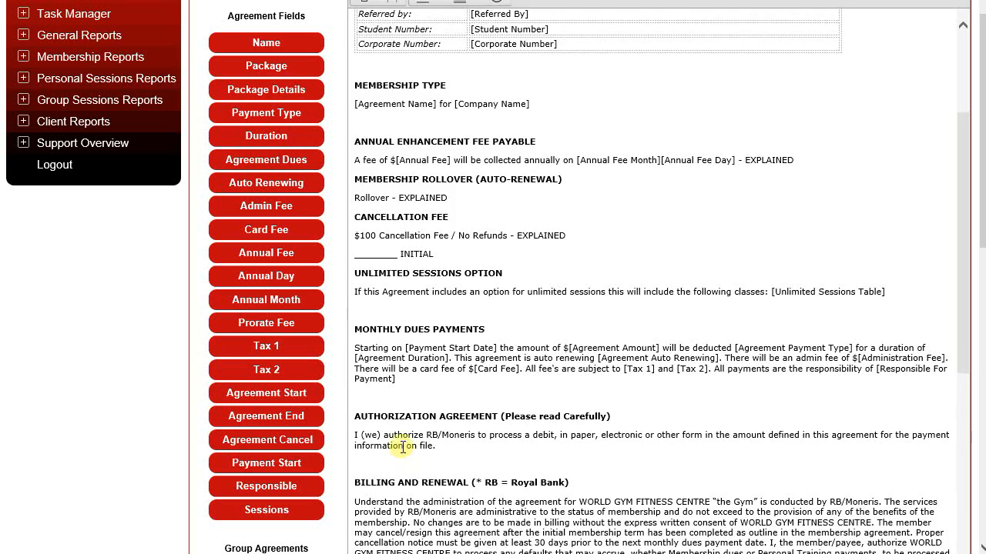
scroll(402, 447, "up", 1)
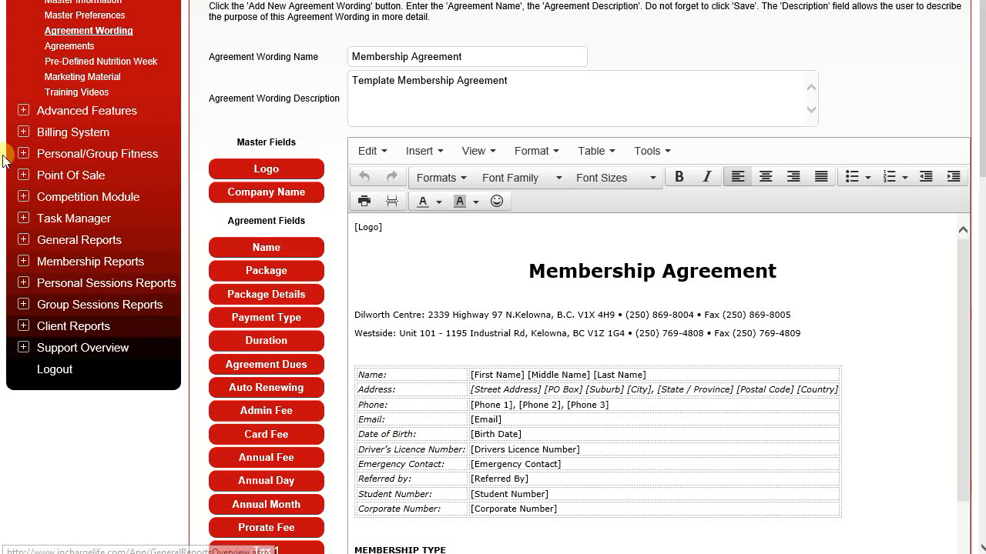
Step: Open the 2 Year Bi-Weekly Membership agreement for editing from the list of agreements
left_click(65, 52)
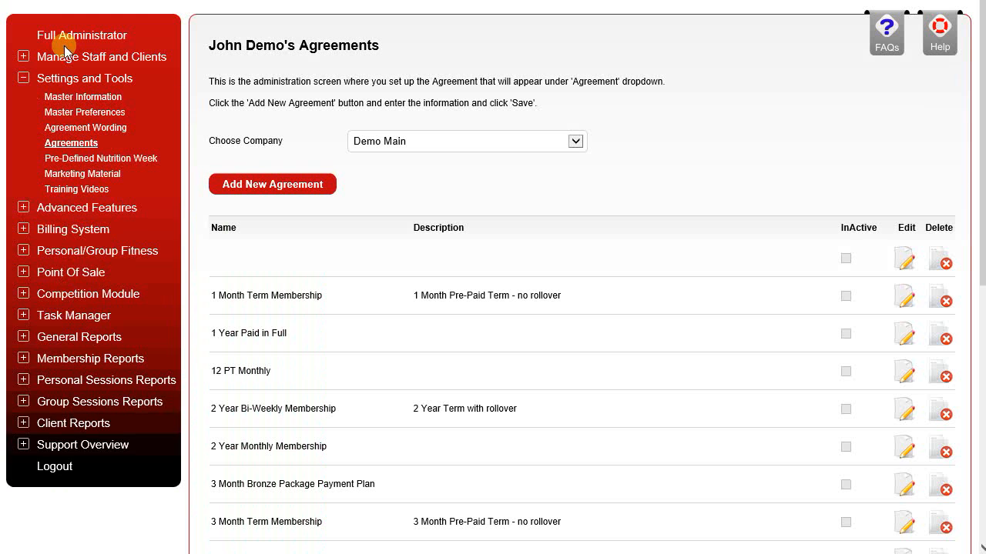
scroll(674, 385, "down", 3)
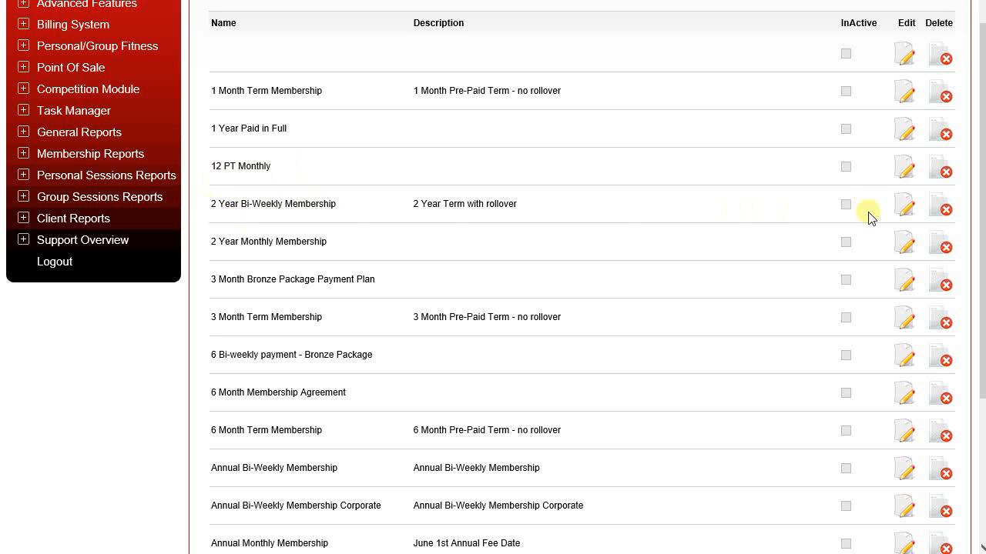
left_click(903, 206)
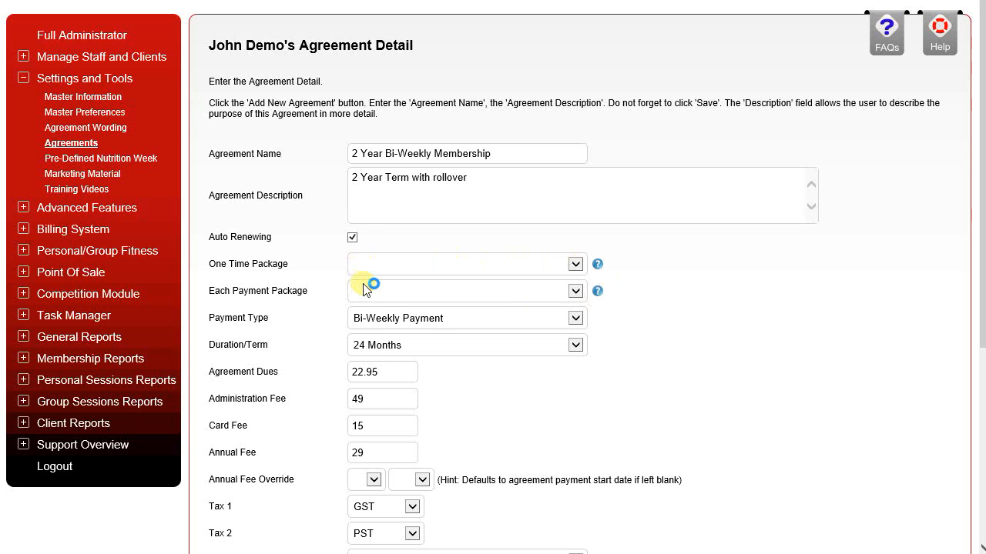
Step: Choose Bi-Weekly Payment as the agreement's payment type and 24 Months as its duration
scroll(341, 319, "down", 2)
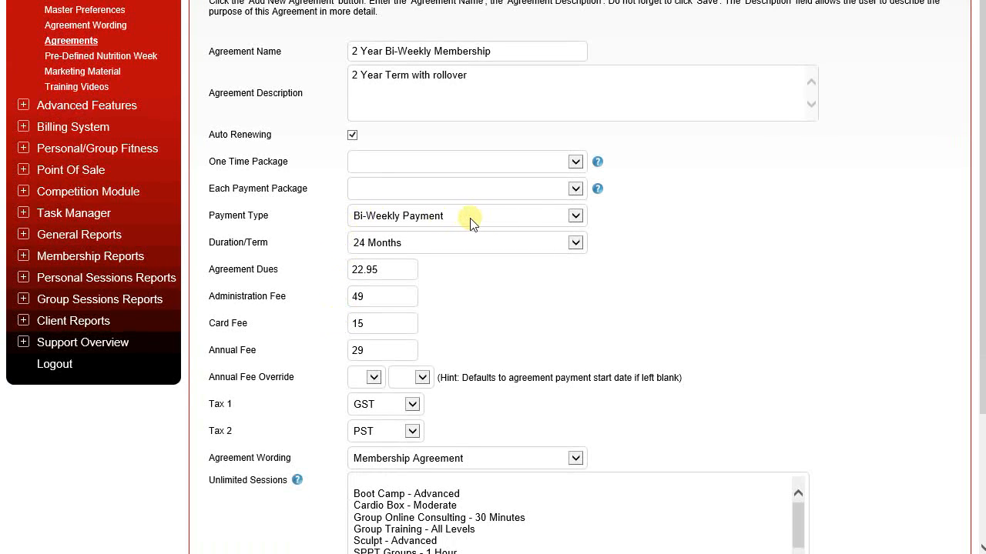
left_click(576, 215)
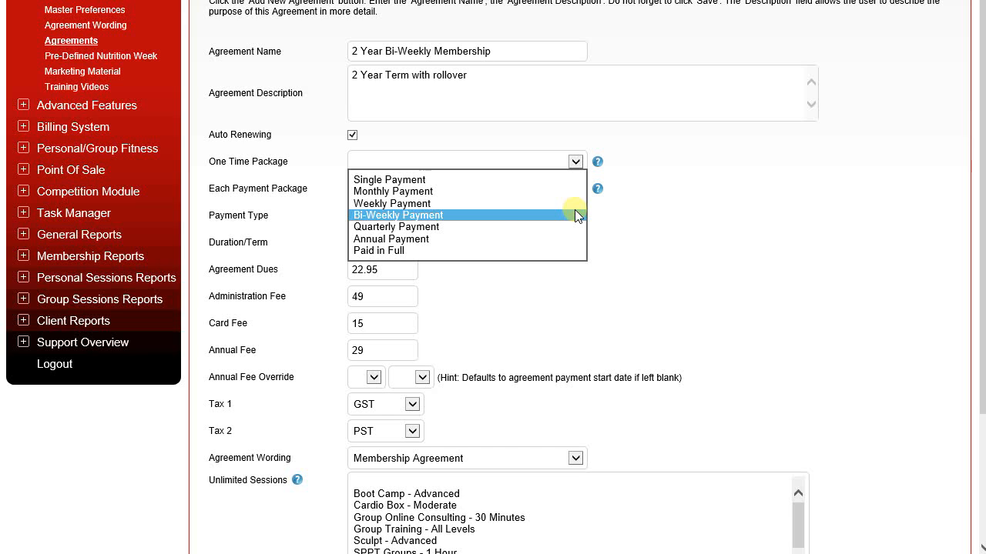
left_click(436, 215)
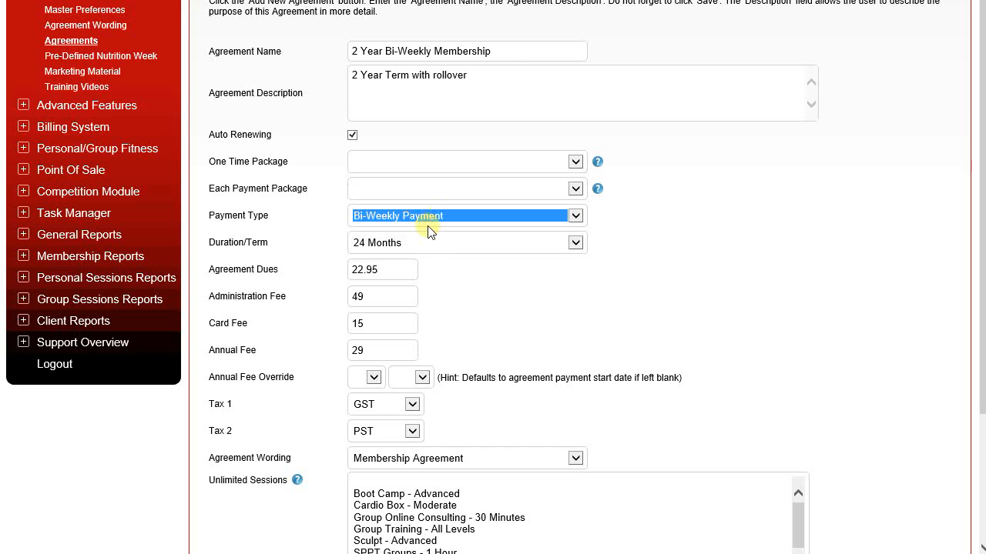
left_click(434, 244)
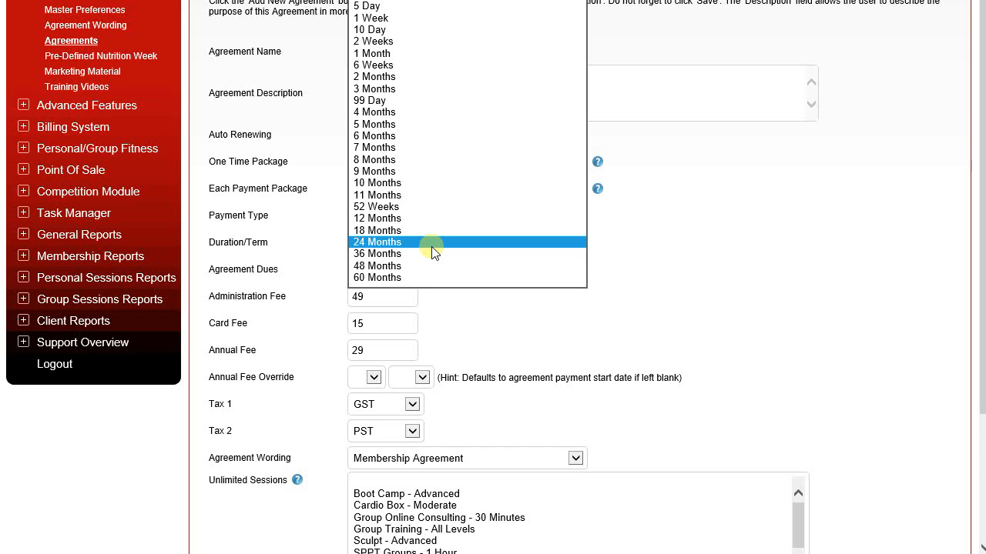
left_click(416, 244)
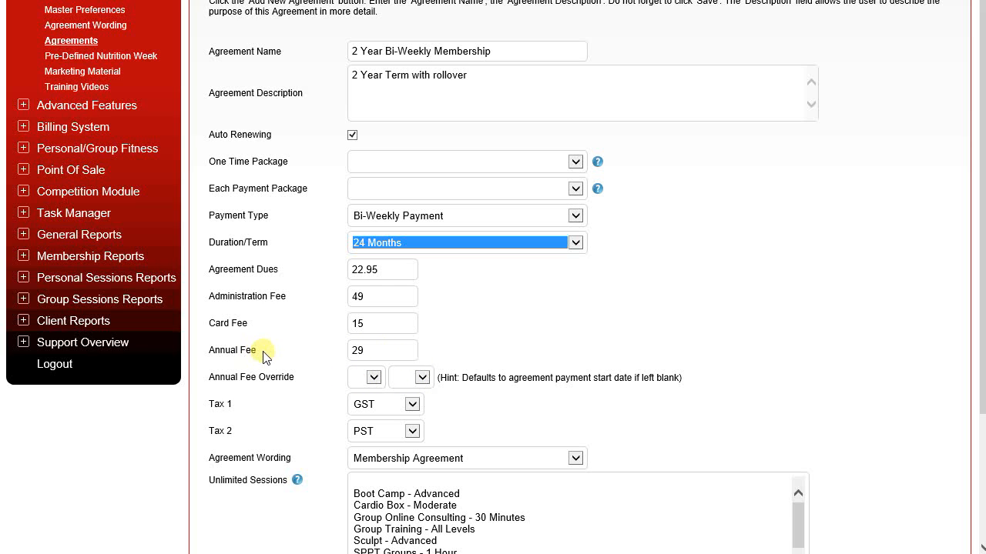
Step: Choose Membership Agreement as the agreement wording and save the agreement
scroll(347, 387, "down", 3)
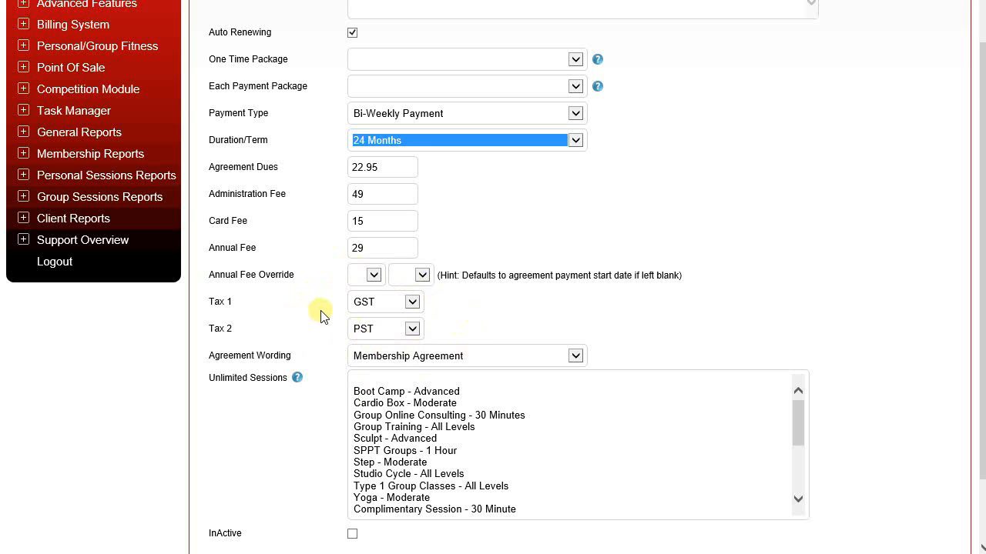
scroll(322, 316, "down", 3)
left_click(521, 268)
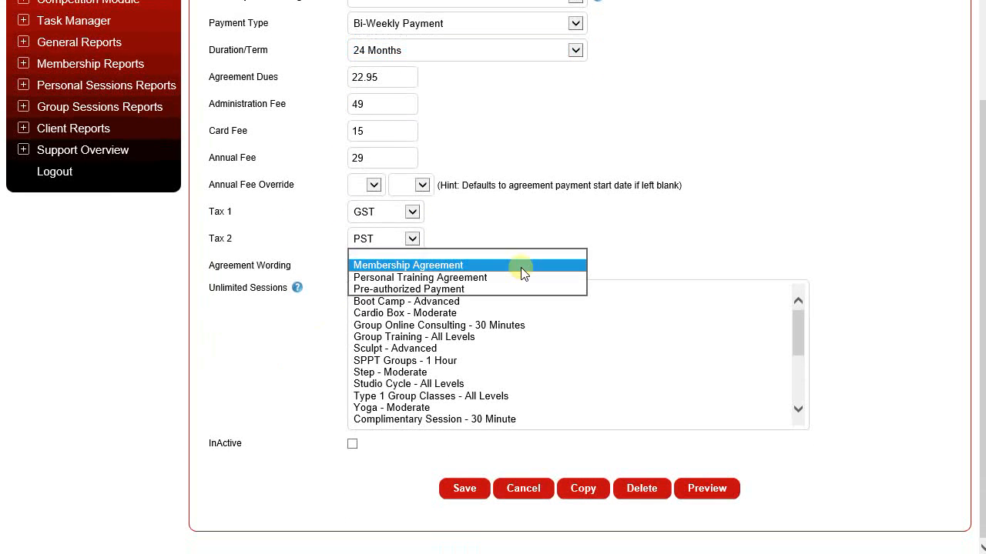
left_click(419, 266)
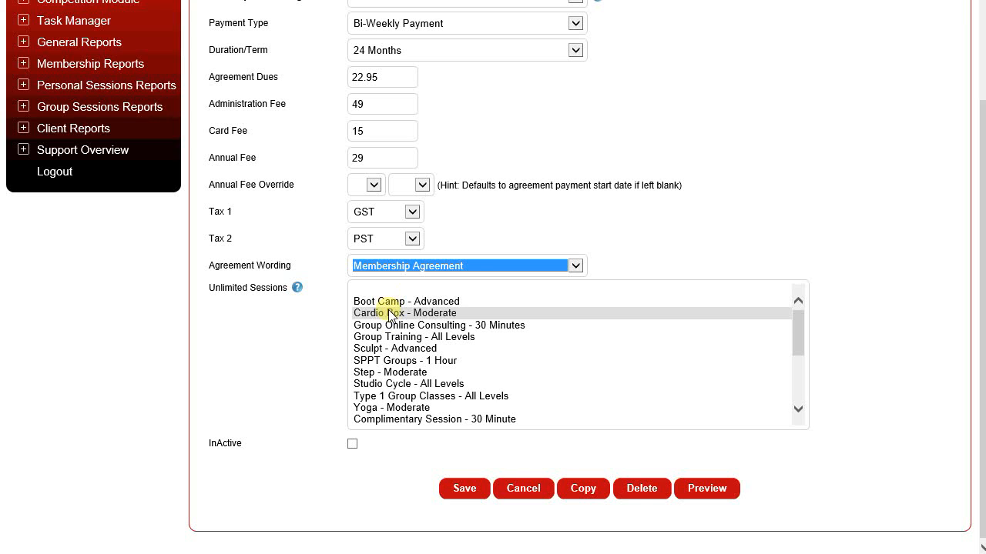
left_click(463, 489)
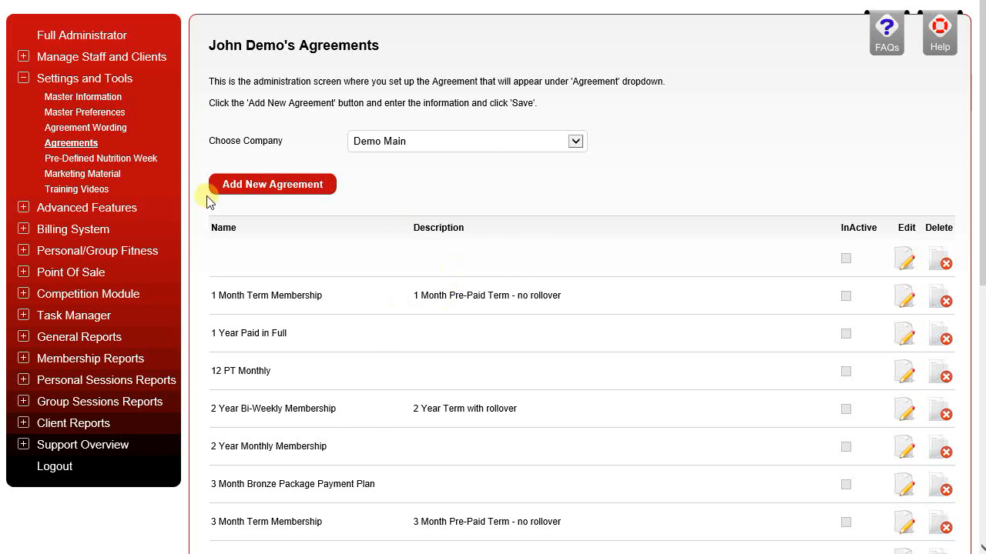
Step: Go to Client Management and open the agreements of the first client in the list
left_click(24, 57)
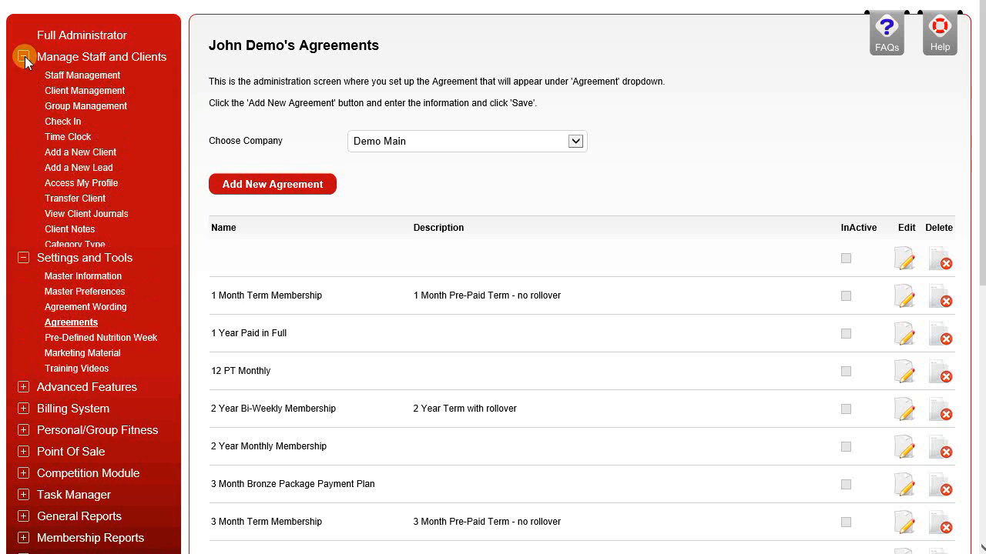
left_click(93, 92)
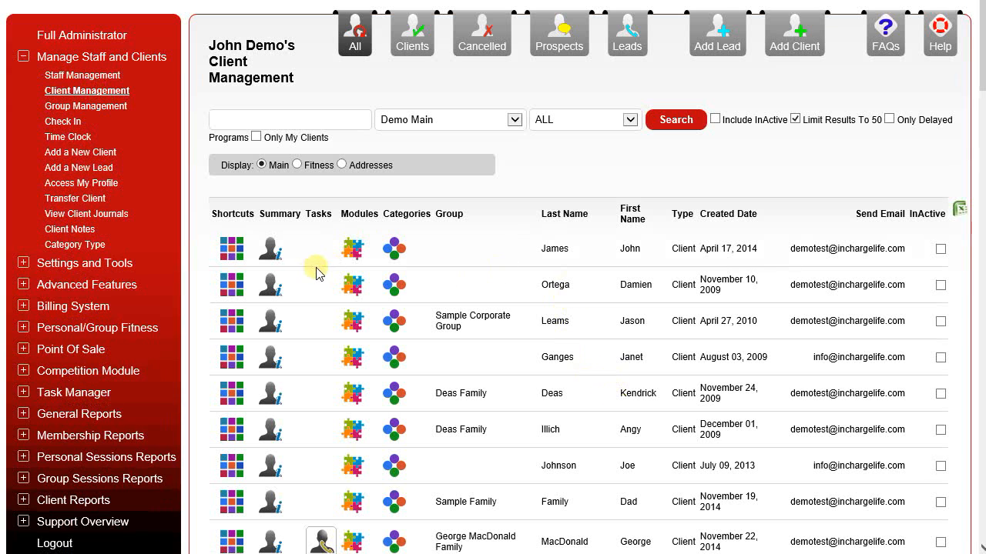
left_click(232, 251)
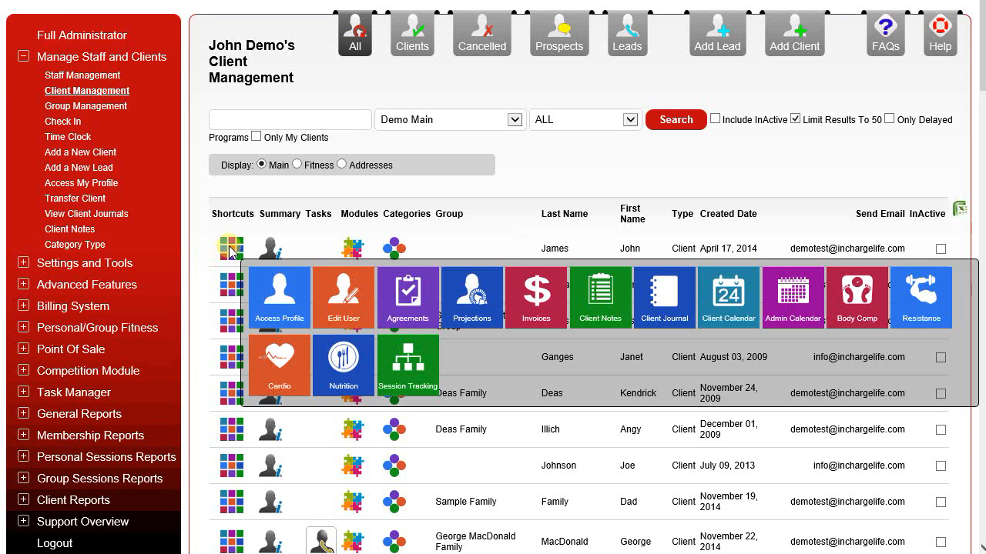
left_click(415, 301)
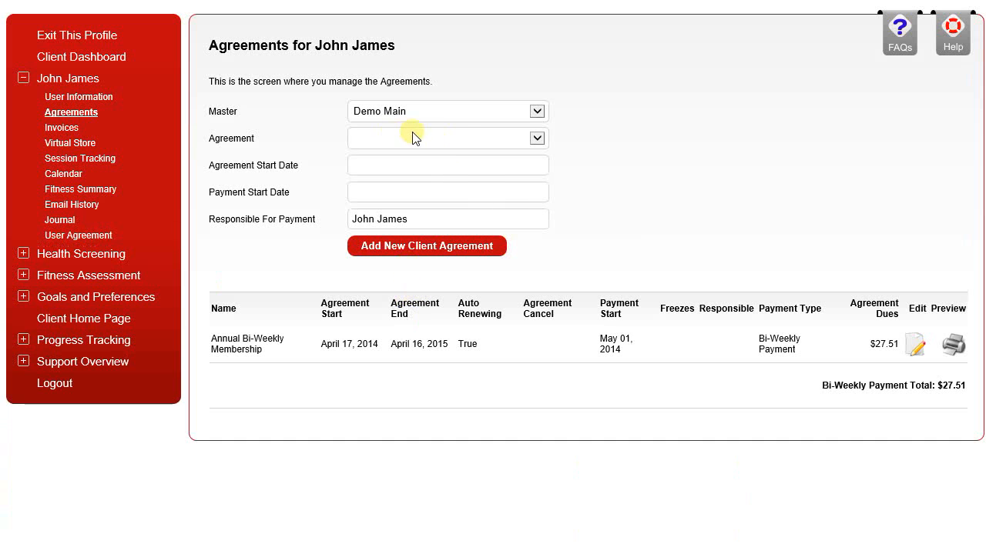
Step: Add a 2 Year Bi-Weekly Membership agreement for the client, starting 04-Mar-2015 with payments starting 15-Mar-2015
left_click(462, 138)
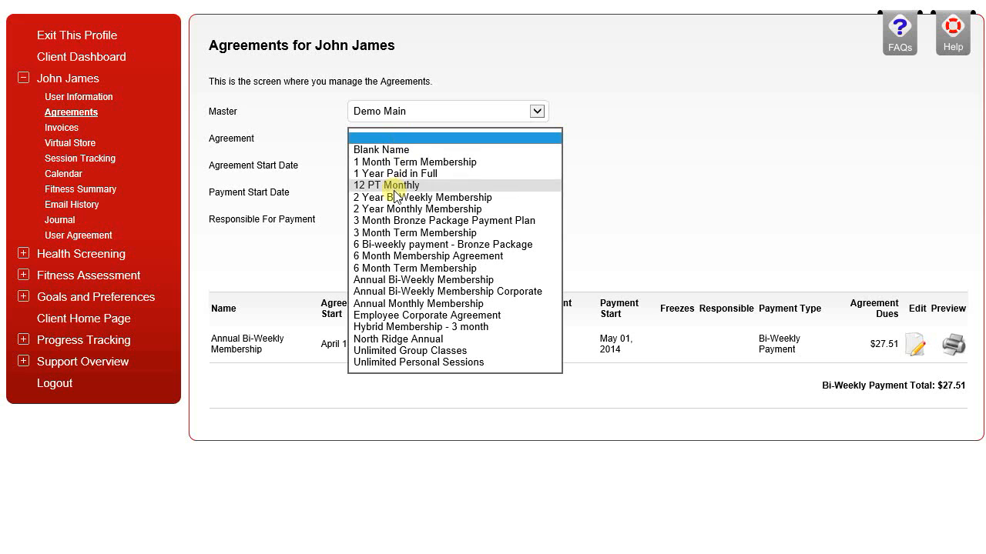
left_click(424, 197)
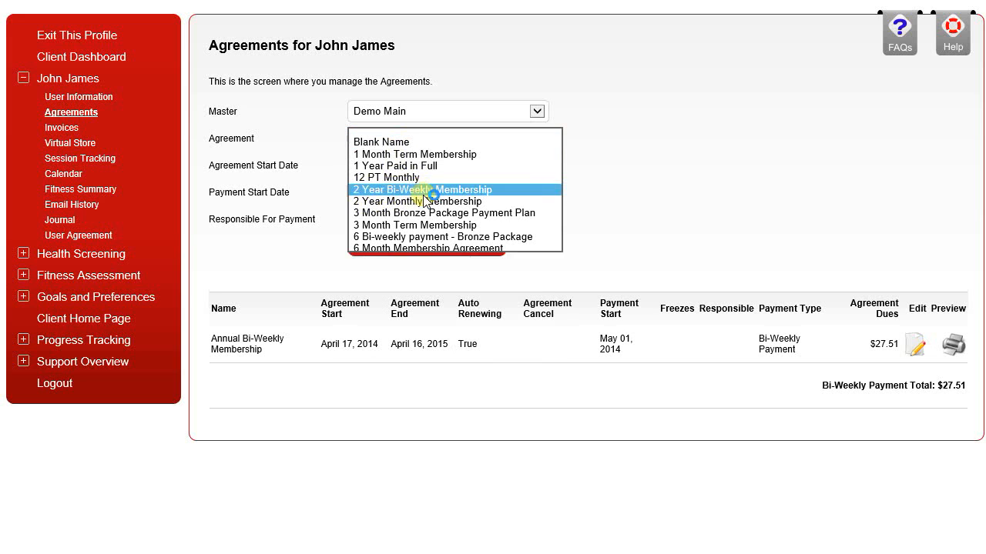
left_click(389, 167)
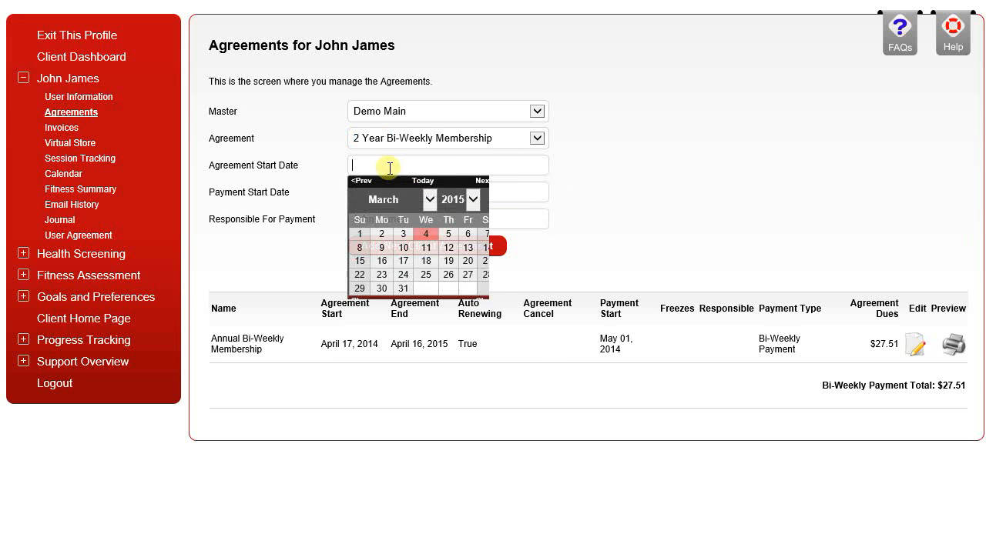
left_click(427, 235)
left_click(381, 195)
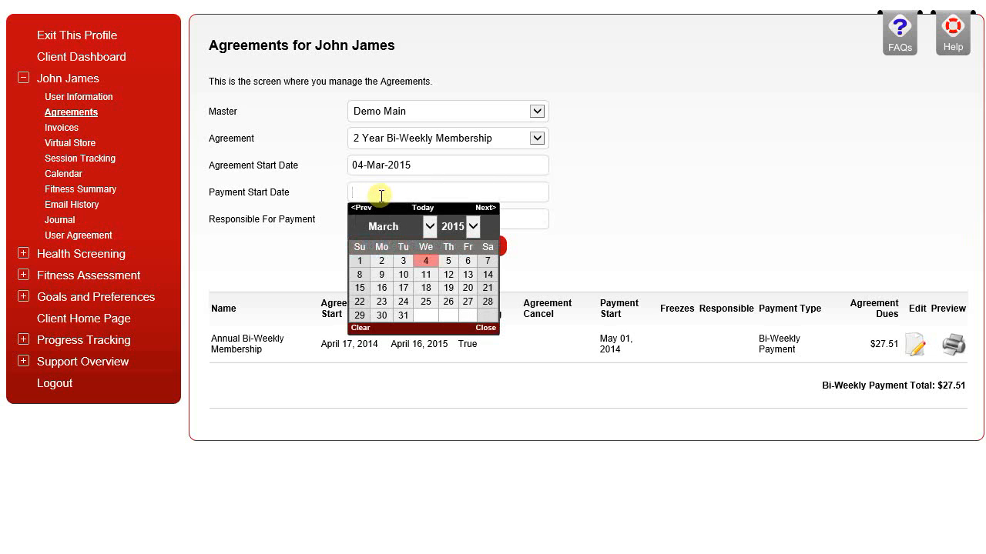
left_click(359, 289)
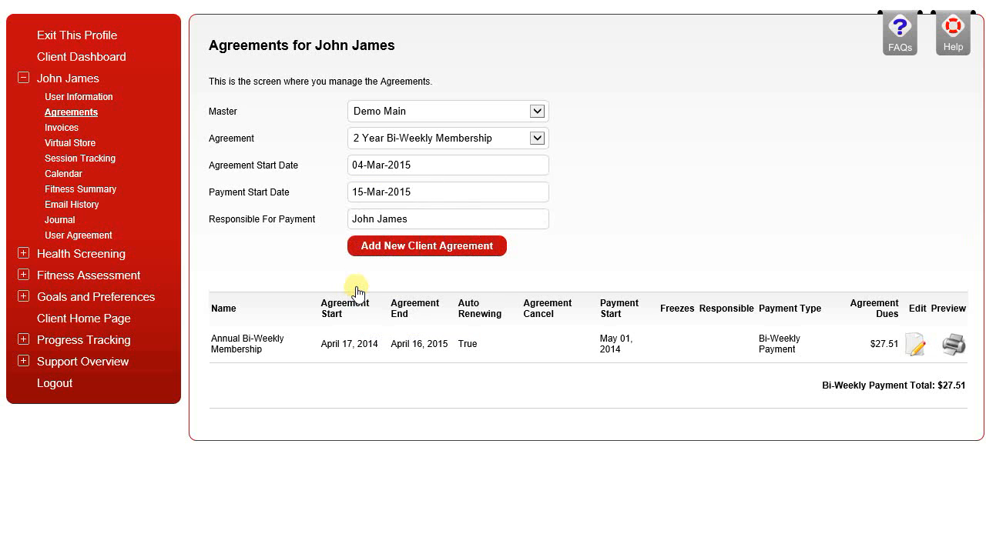
left_click(404, 246)
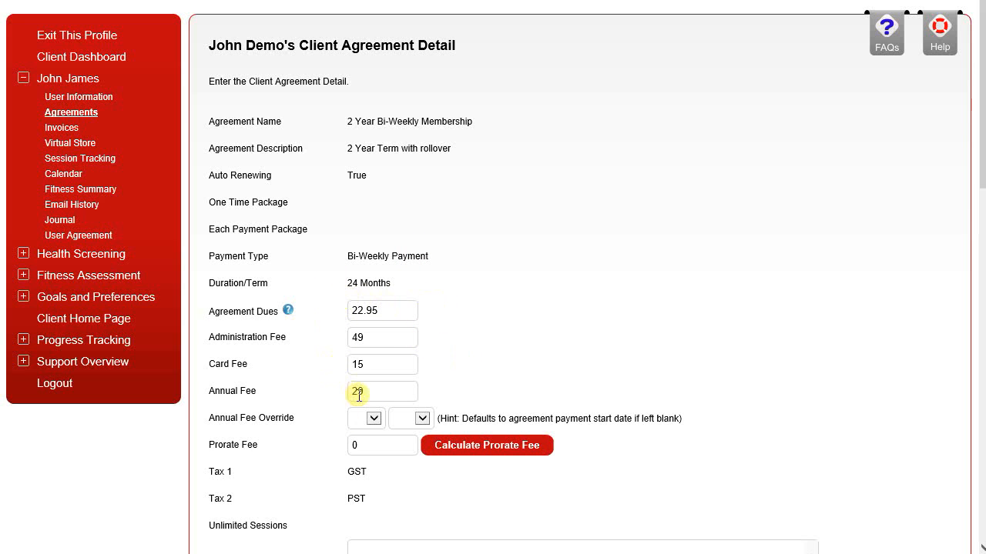
Step: Calculate the prorate fee and set the administration fee to 0 in the client agreement detail
scroll(358, 395, "down", 2)
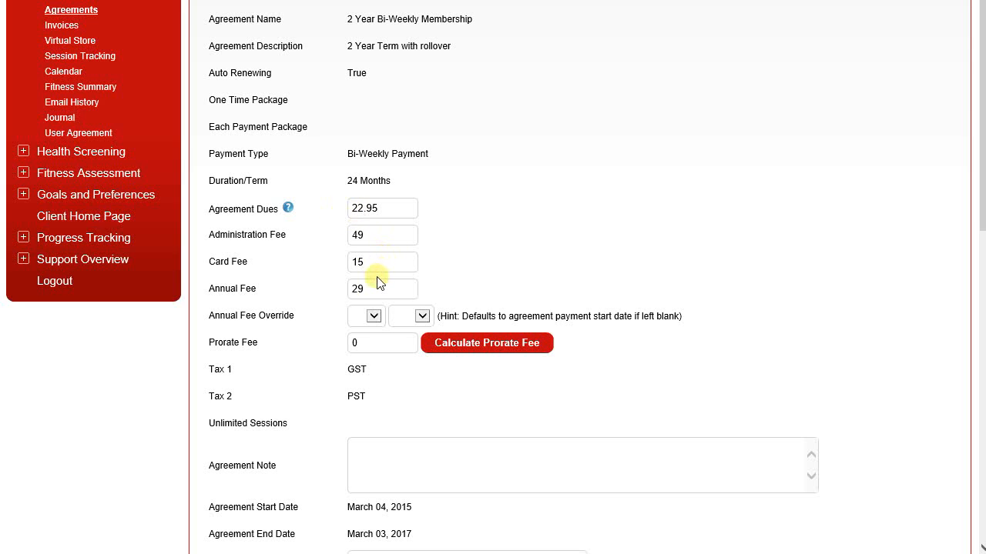
scroll(377, 281, "down", 2)
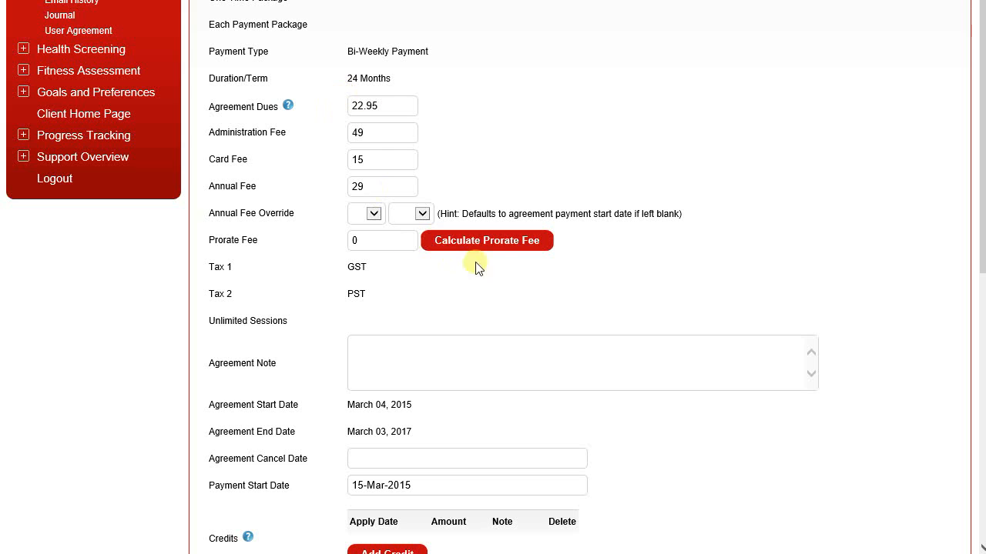
left_click(495, 243)
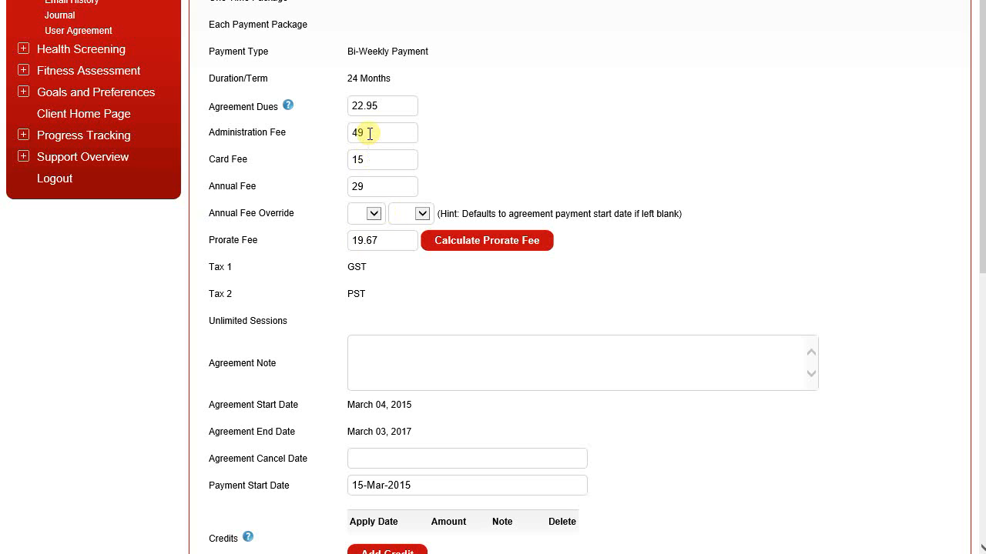
left_click_drag(369, 133, 220, 137)
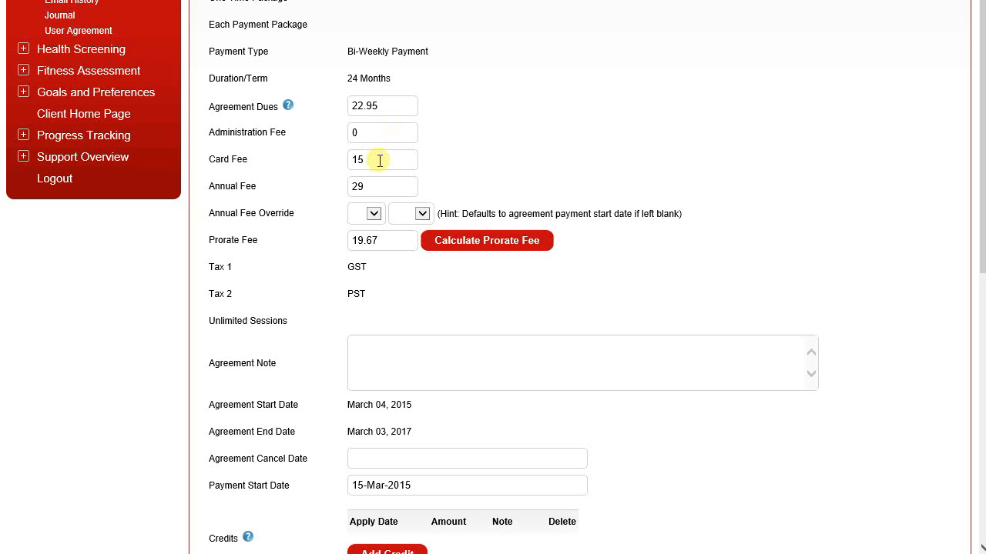
scroll(377, 223, "down", 3)
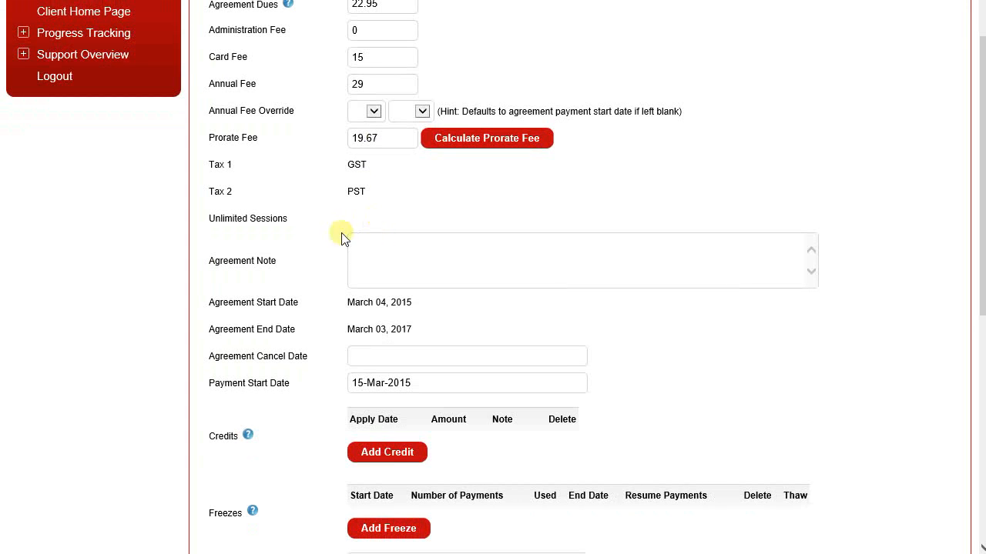
Step: View the entry fields for a new credit card and for a new check as the agreement's payment method
scroll(379, 236, "down", 6)
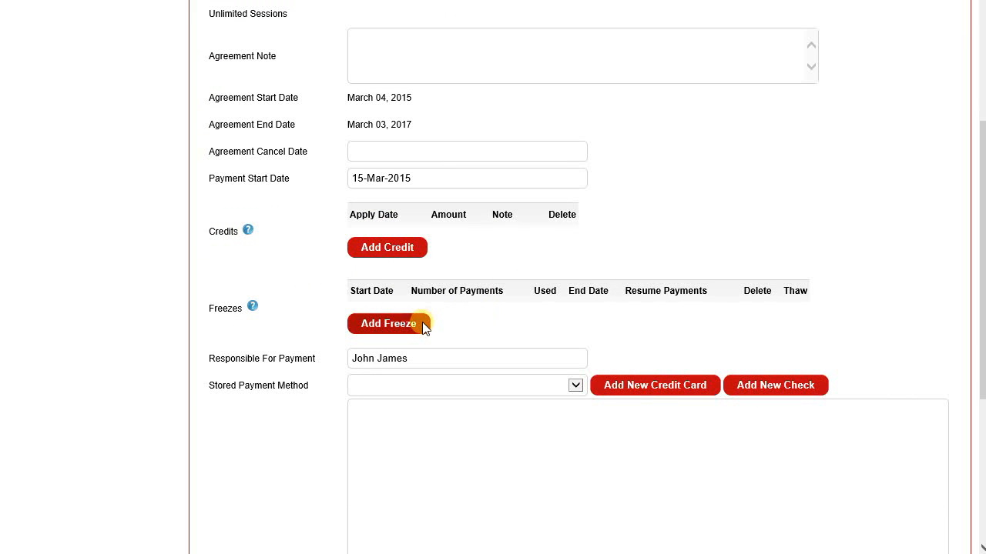
scroll(422, 322, "down", 6)
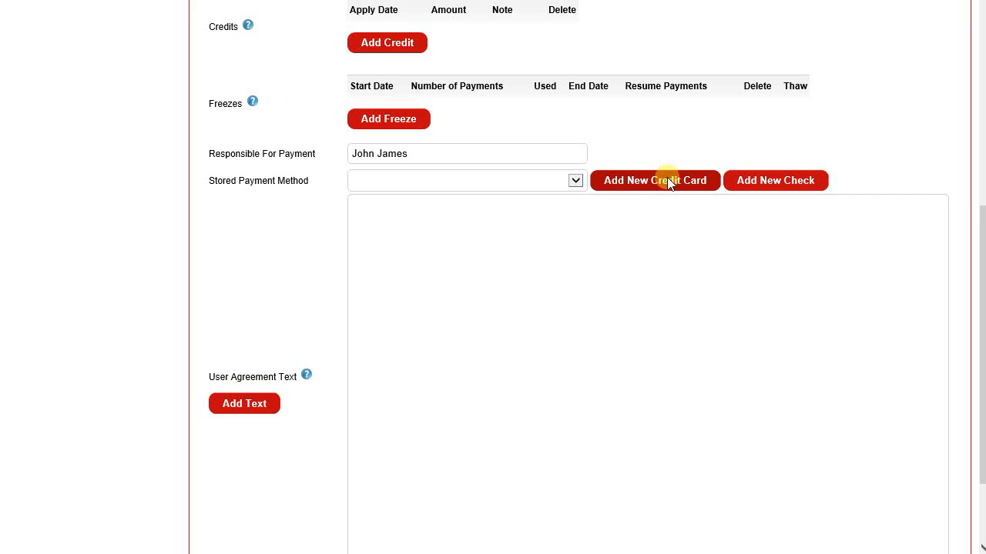
left_click(668, 182)
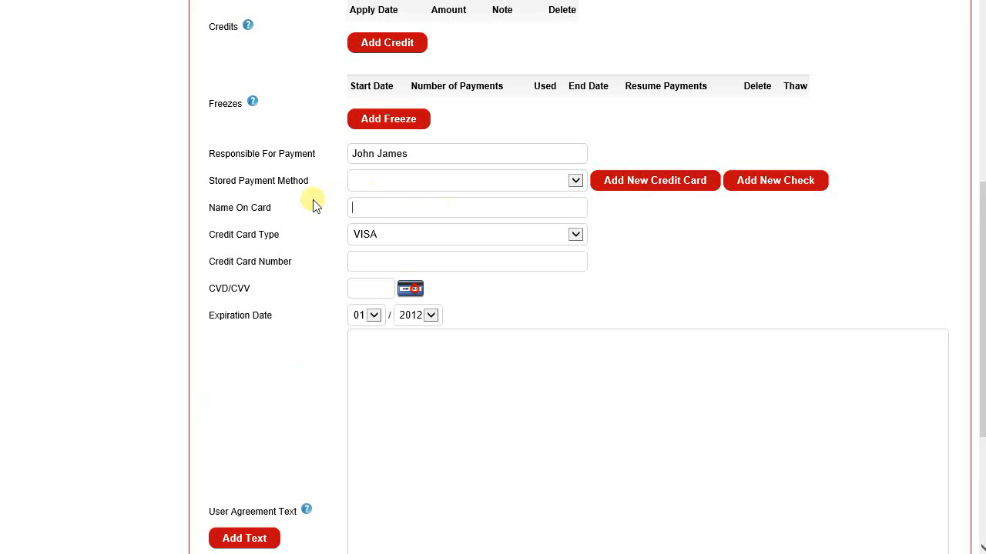
left_click(755, 190)
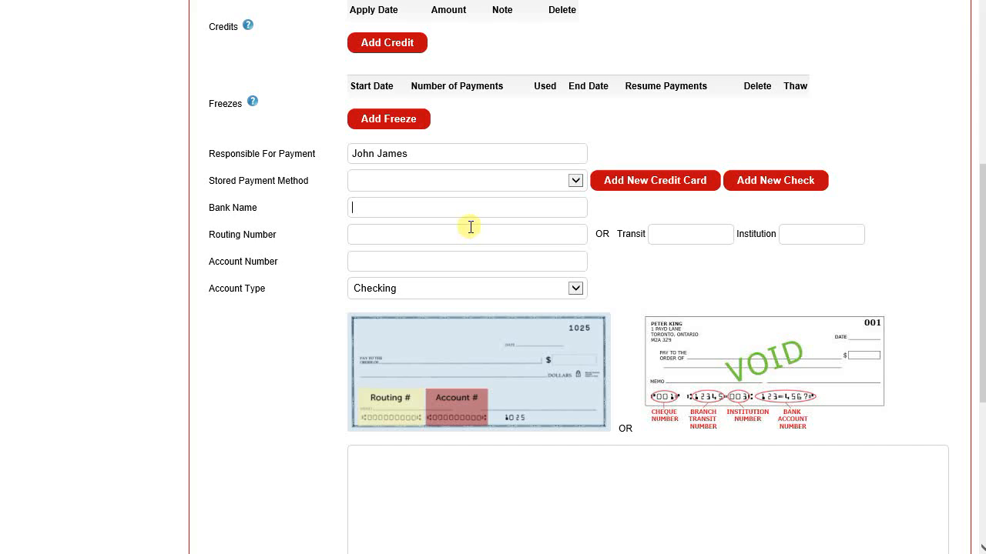
Step: Add the user agreement text to the client's agreement and review its wording down to the signature lines
scroll(469, 227, "down", 5)
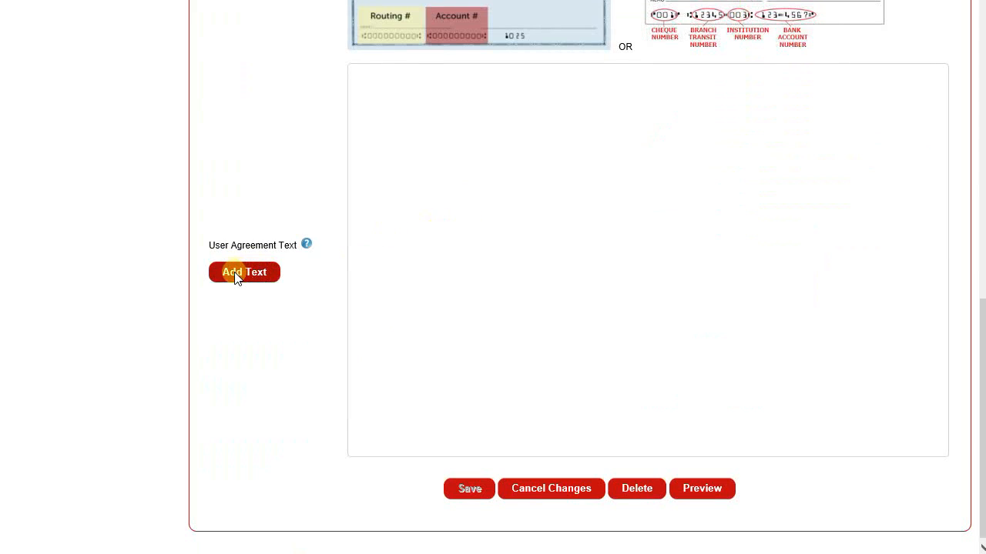
left_click(235, 273)
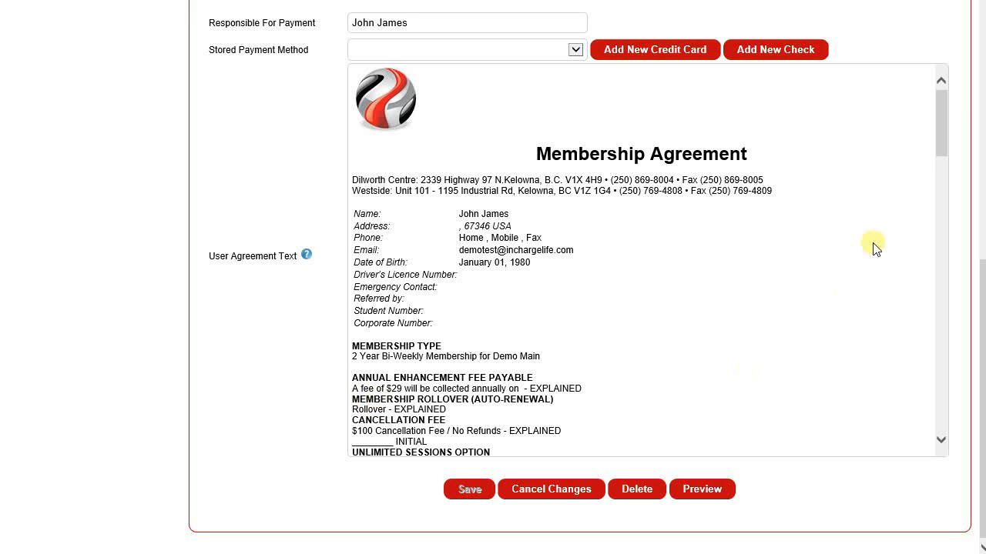
left_click_drag(939, 123, 944, 161)
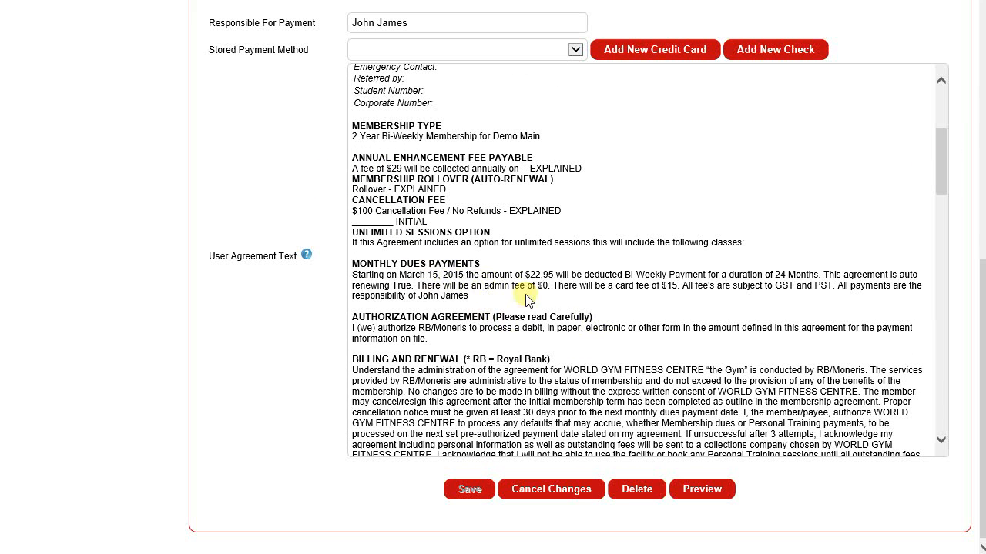
left_click_drag(941, 180, 959, 422)
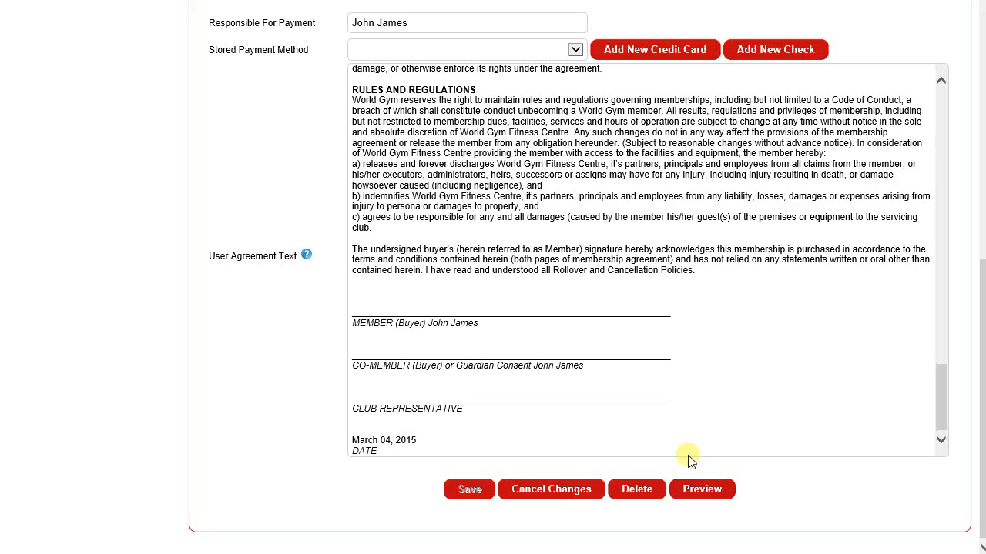
scroll(593, 345, "up", 5)
scroll(593, 344, "up", 12)
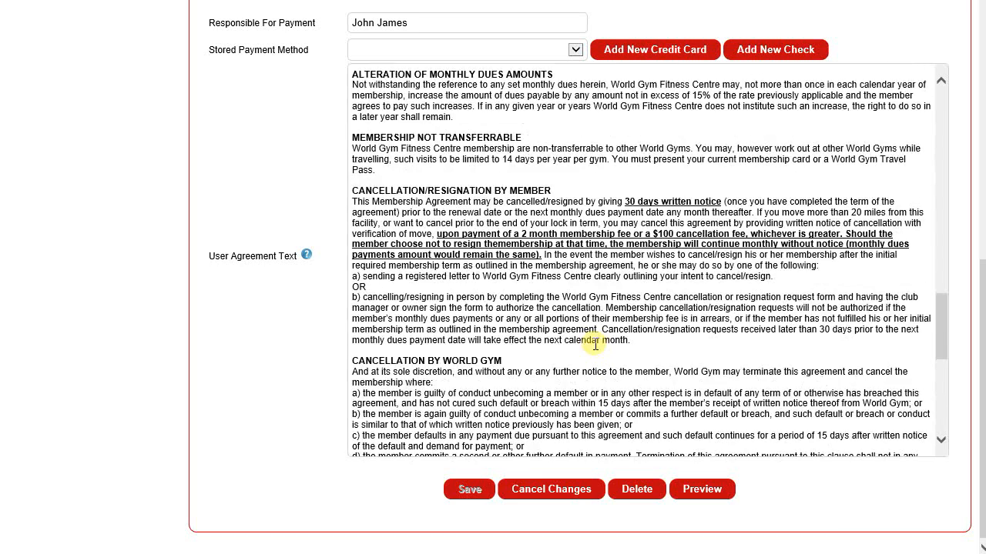
scroll(249, 187, "up", 5)
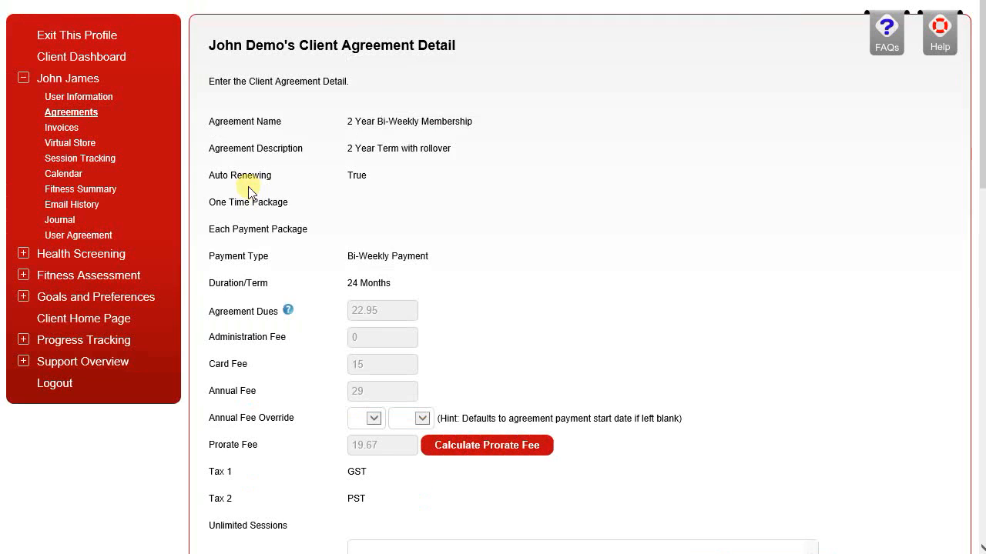